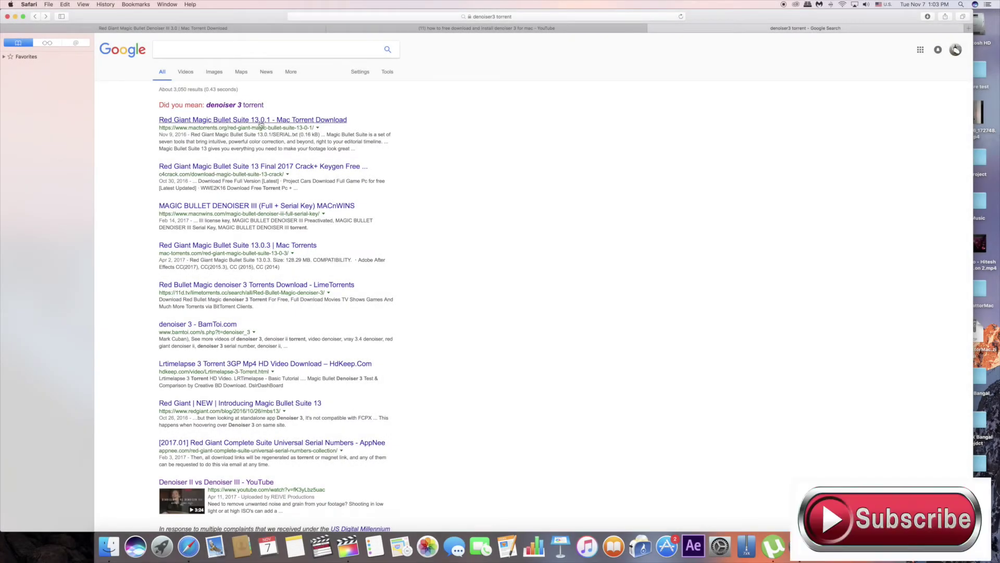
Open the first mactorrents.org result and scroll down to reach the Red Giant Magic Bullet Denoiser III 3.0 page.
click(329, 121)
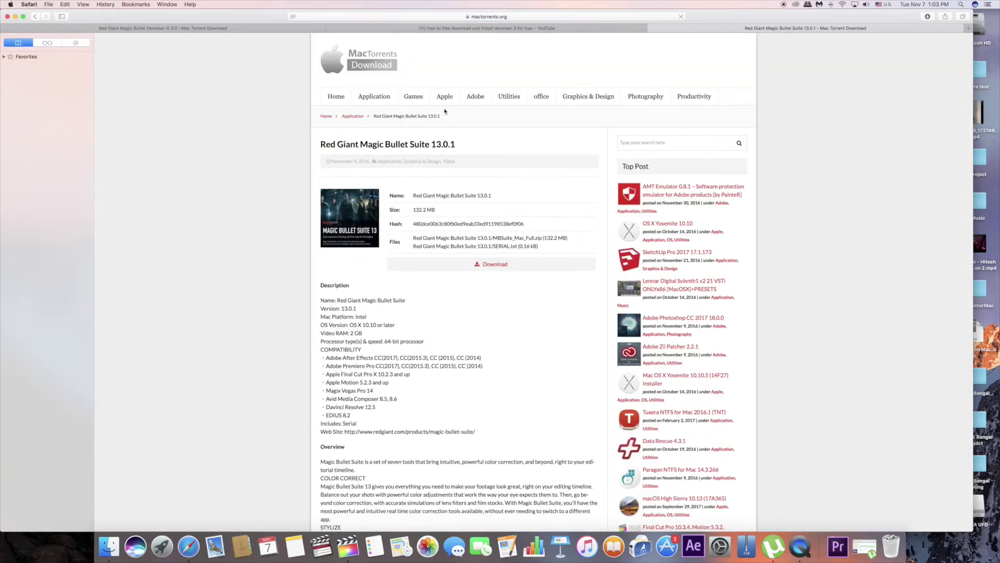
scroll(479, 238, down, 3)
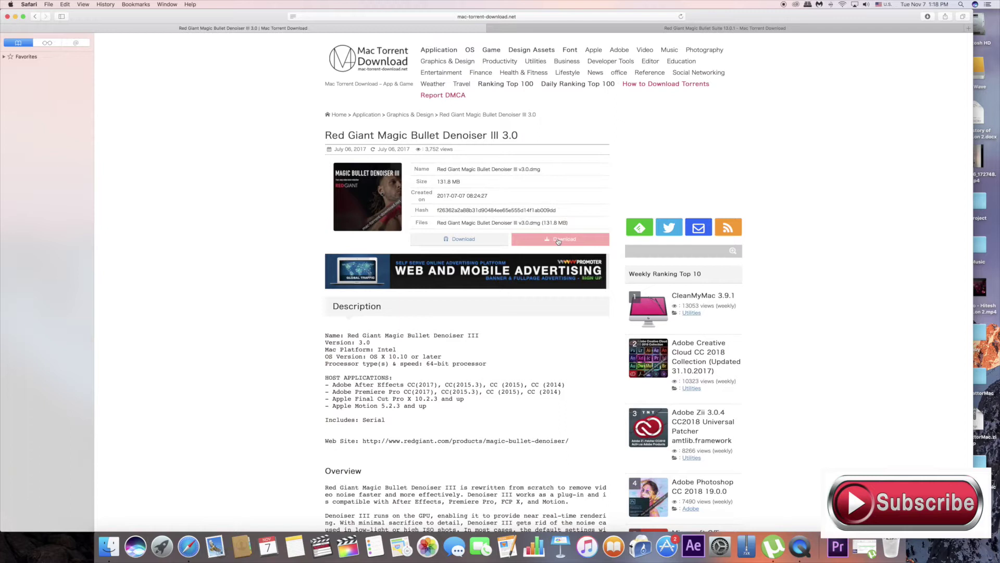
Minimize Safari, open Macintosh HD's Downloads folder, and select today's 22 KB .torrent file.
click(15, 16)
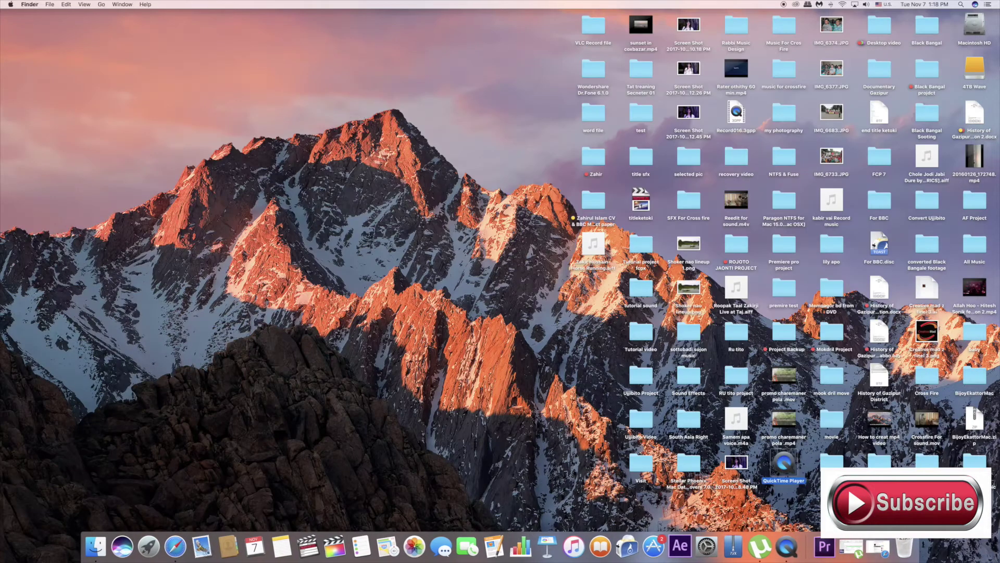
click(980, 31)
key(super+o)
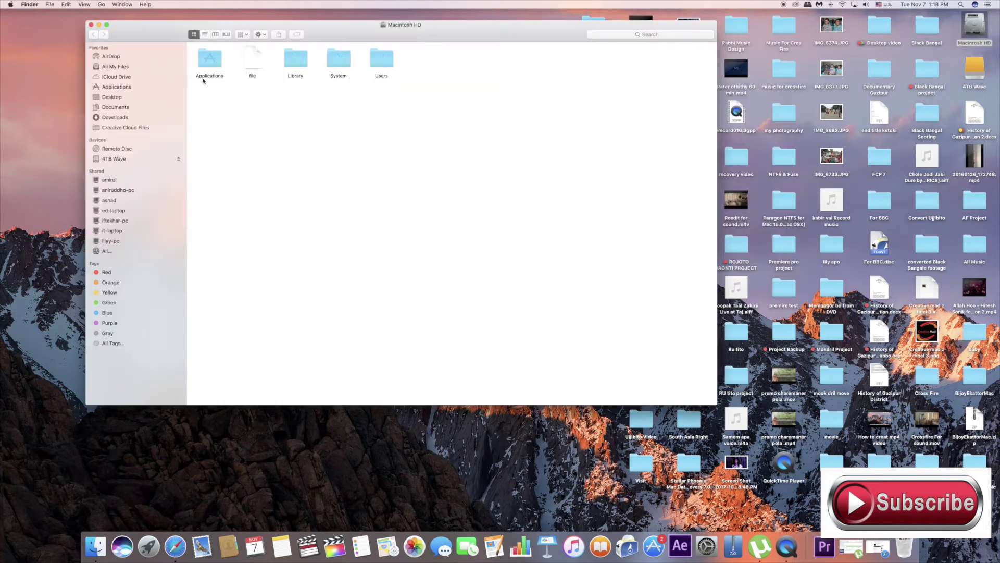
click(115, 118)
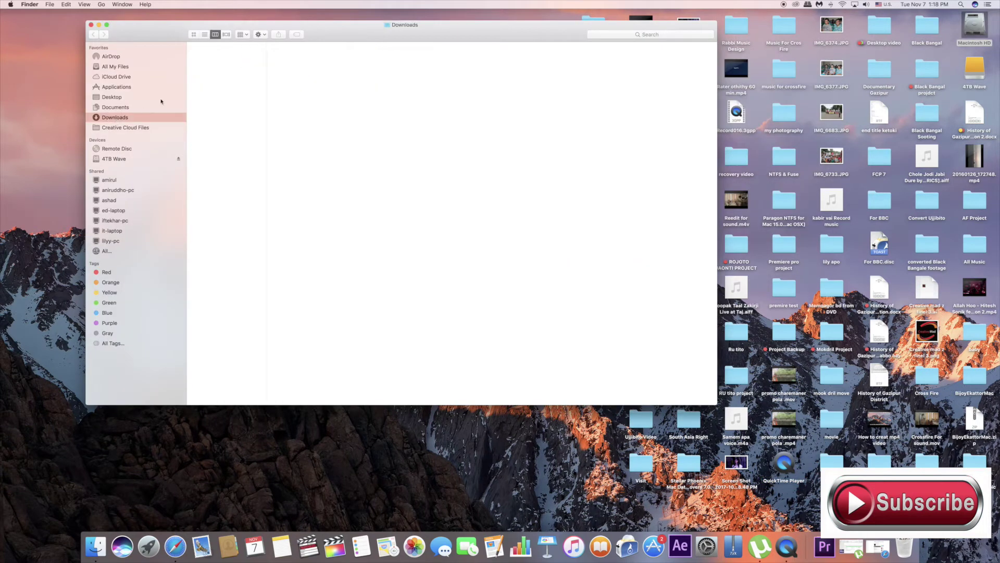
click(223, 63)
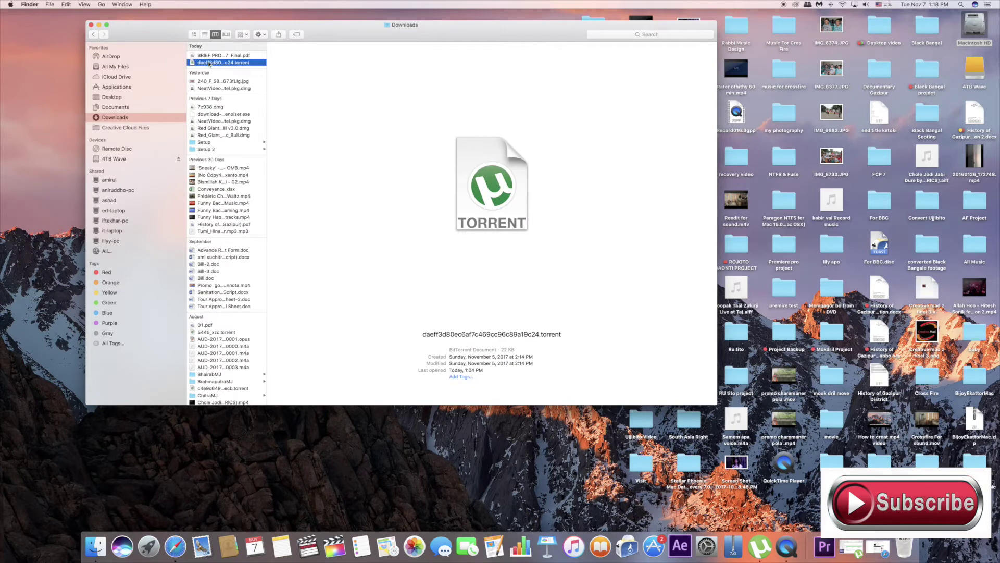
Load the torrent into uTorrent, dismiss the trackers prompt, and show the seeding 125.7 MB download.
double_click(210, 63)
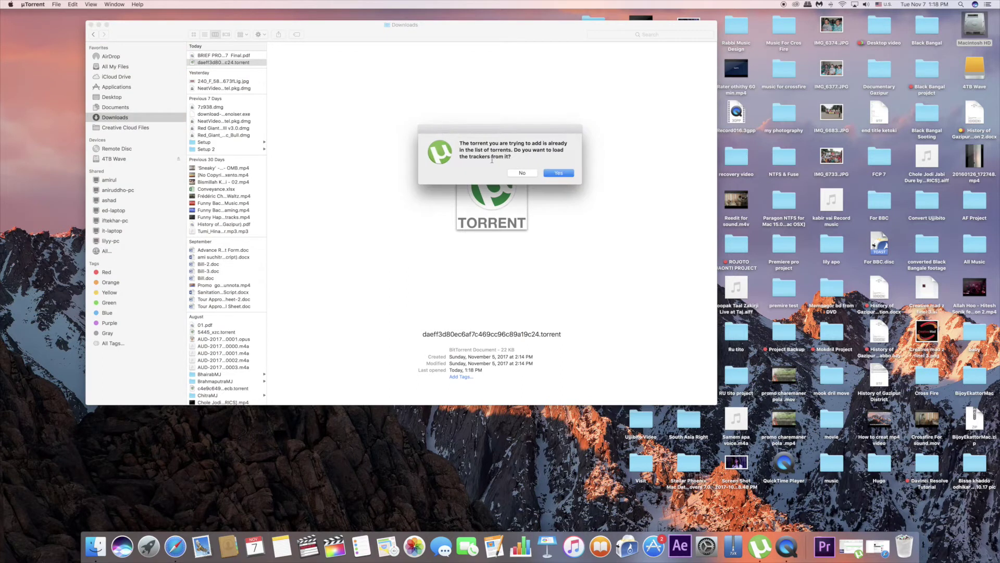
click(520, 172)
click(868, 544)
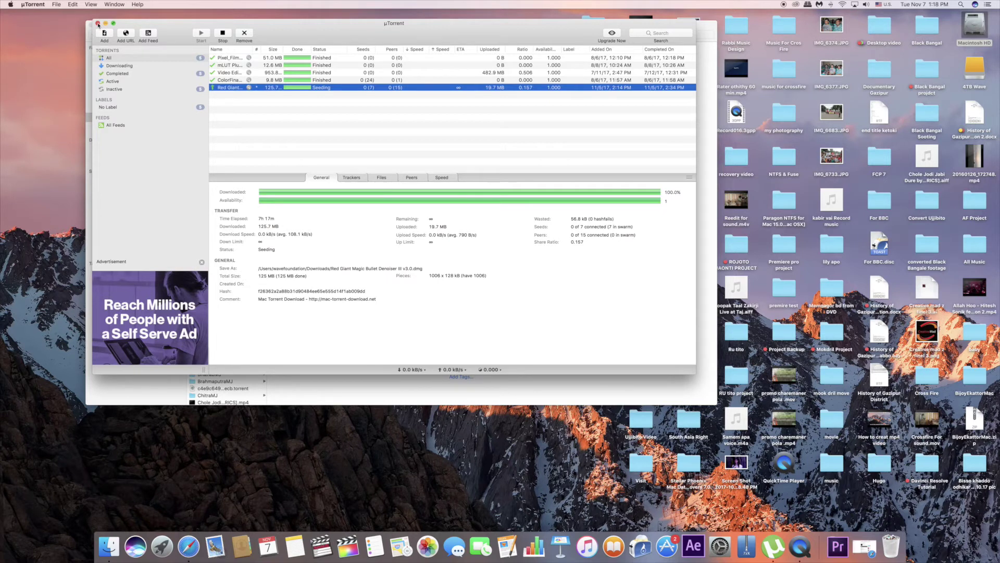
Close uTorrent, check the Denoiser III v3.0 .dmg and the other Red Giant .dmg in Downloads, then close Finder.
click(98, 24)
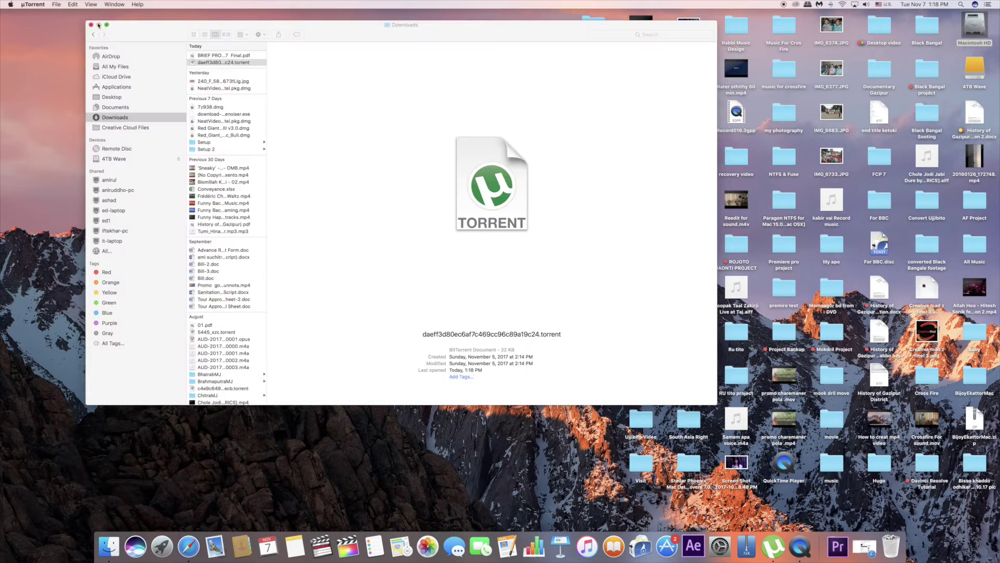
click(211, 127)
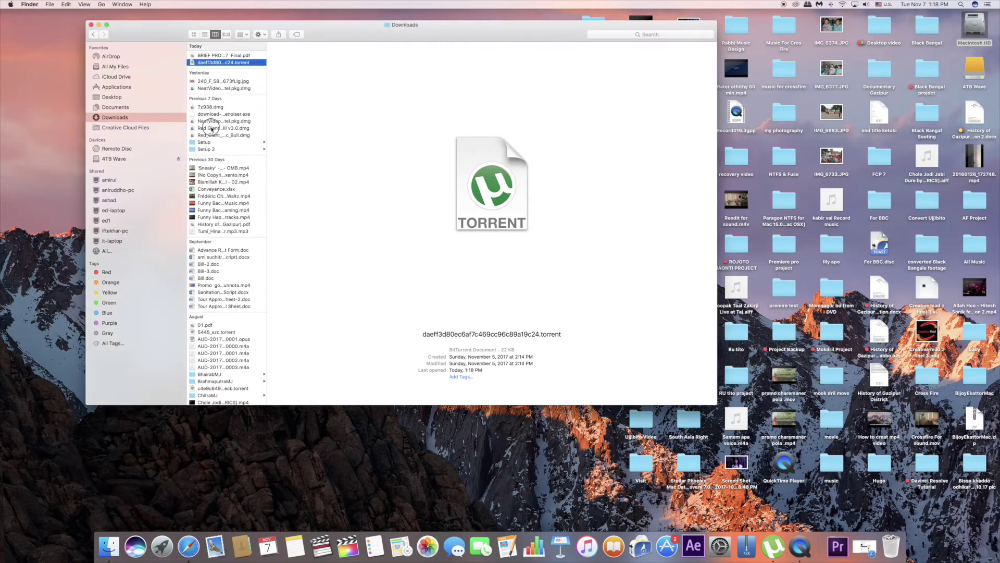
click(211, 128)
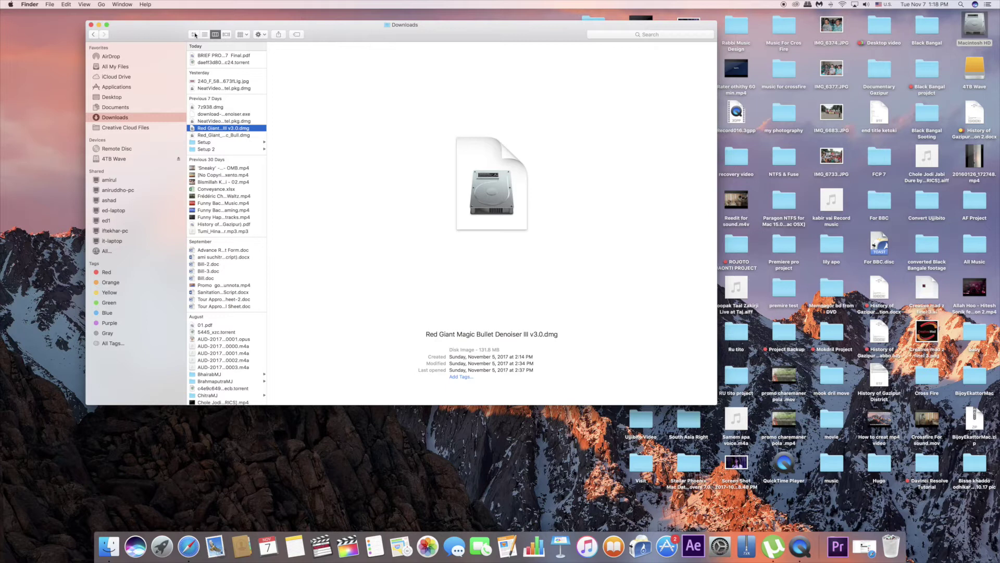
click(222, 135)
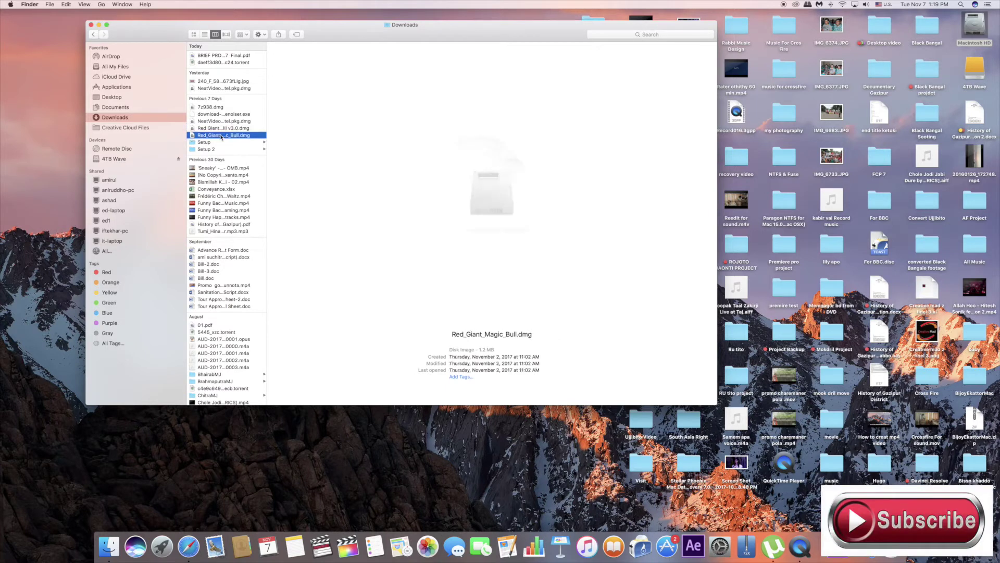
click(205, 130)
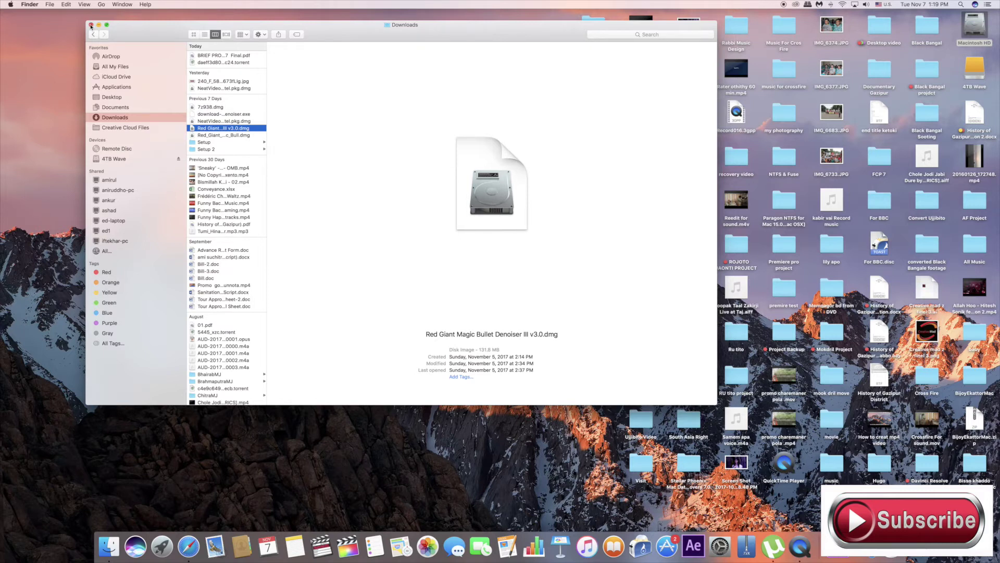
click(90, 25)
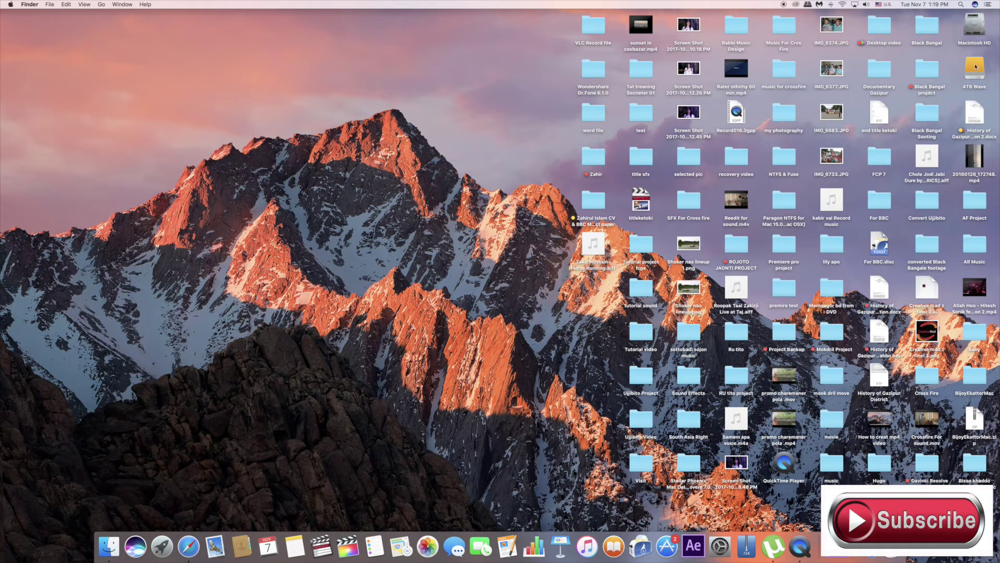
Open Macintosh HD's Applications folder and move and enlarge the window to show all applications.
double_click(972, 27)
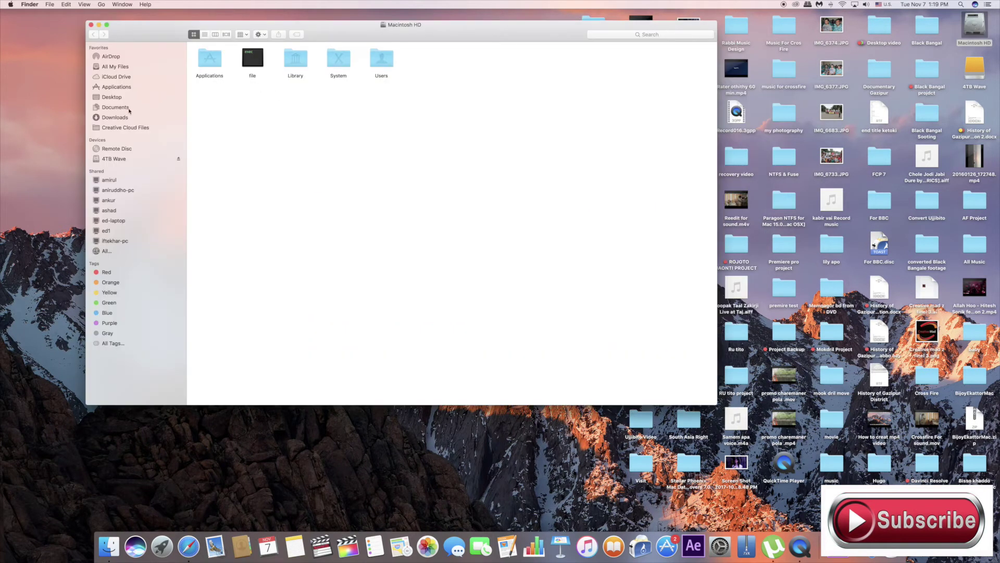
click(116, 86)
drag(325, 28, 279, 25)
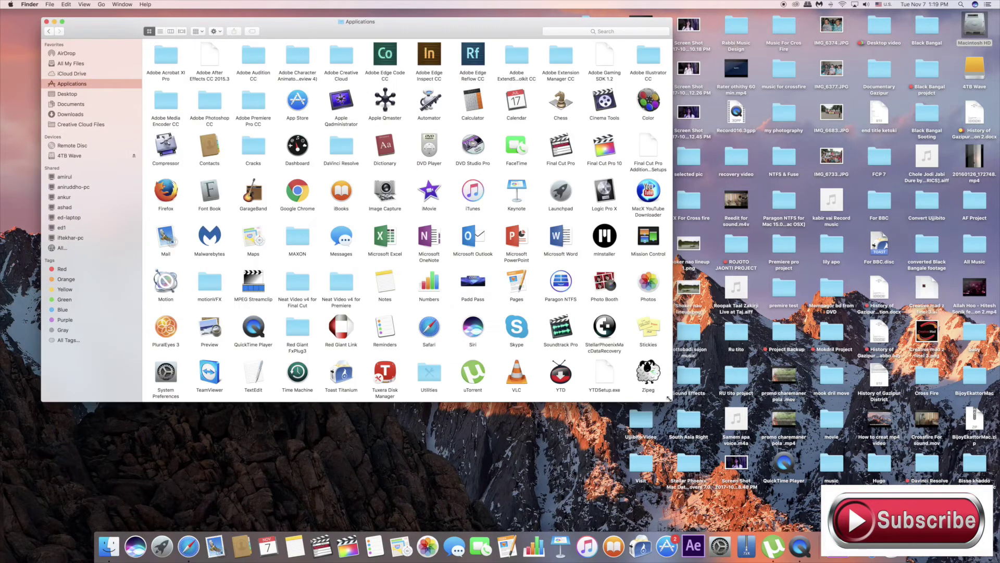
drag(671, 400, 772, 455)
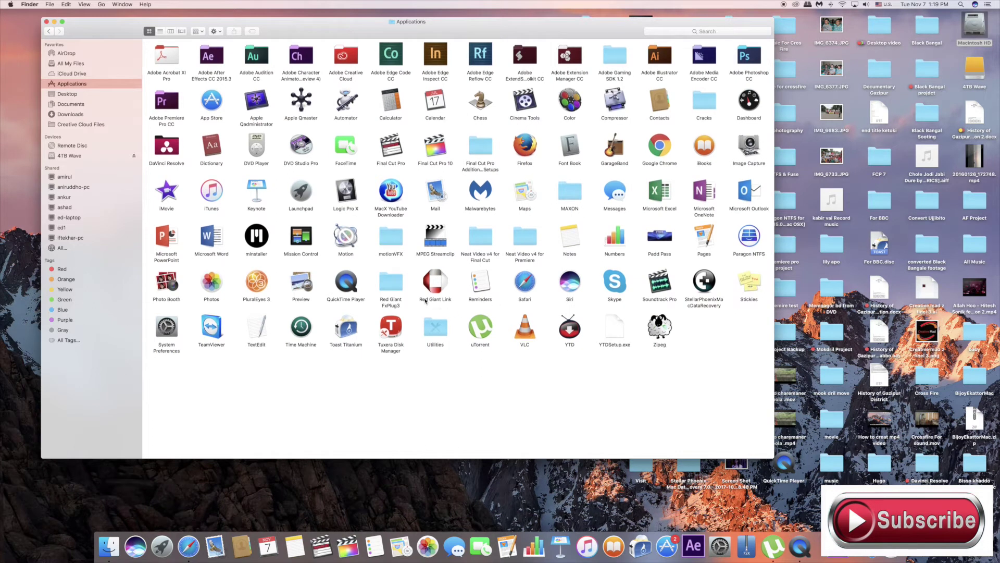
Open the Red Giant FxPlug3 folder to confirm Denoiser-III, then go back to Applications.
click(394, 284)
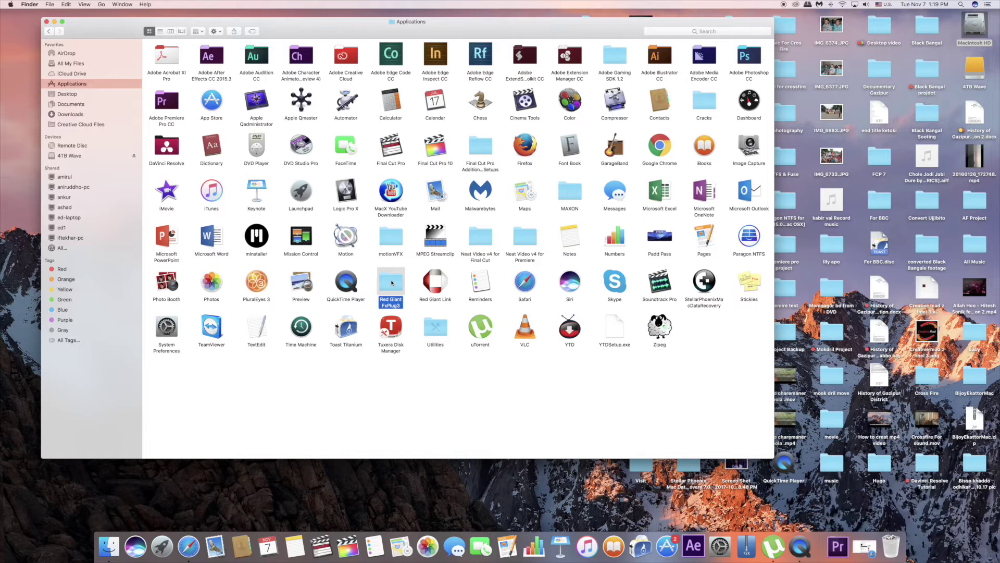
double_click(391, 282)
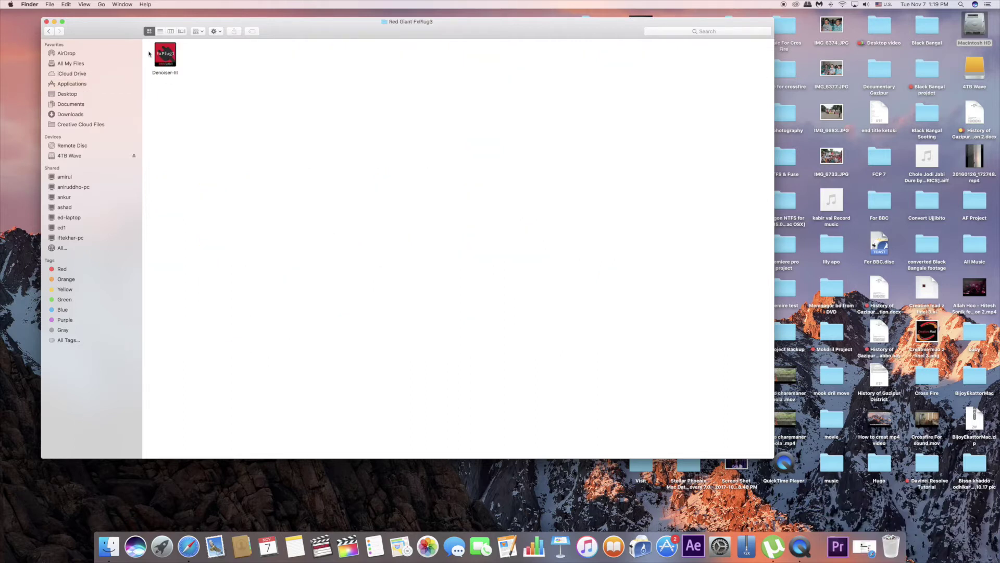
click(52, 32)
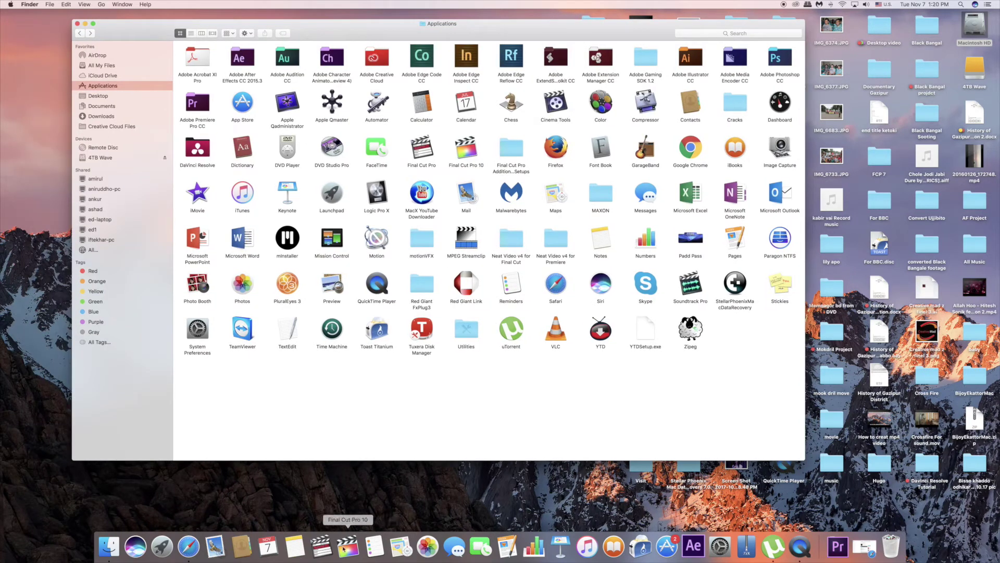
Launch Final Cut Pro and drag Magic Bullet Suite's Denoiser III onto clip C0105.
click(348, 547)
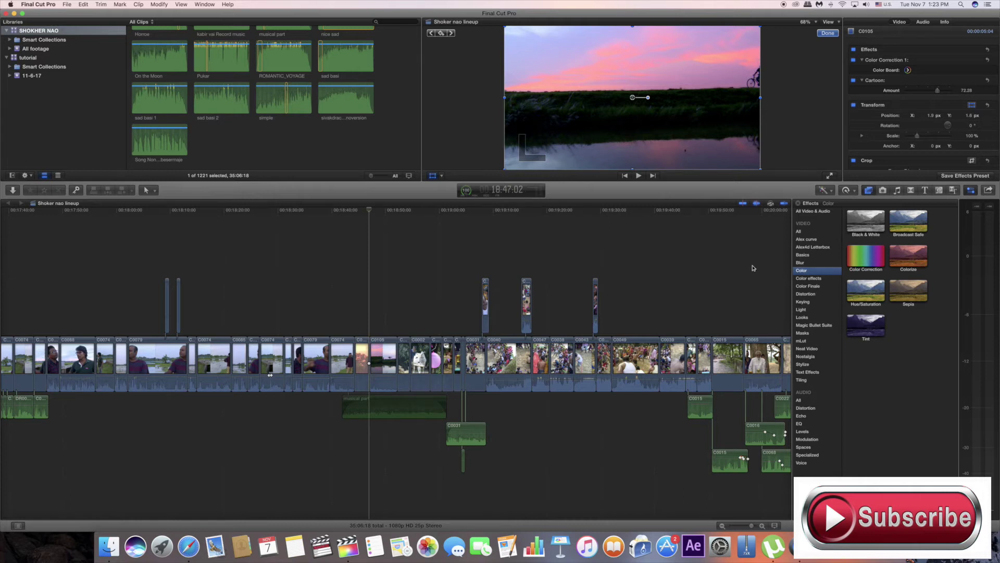
click(804, 294)
click(806, 326)
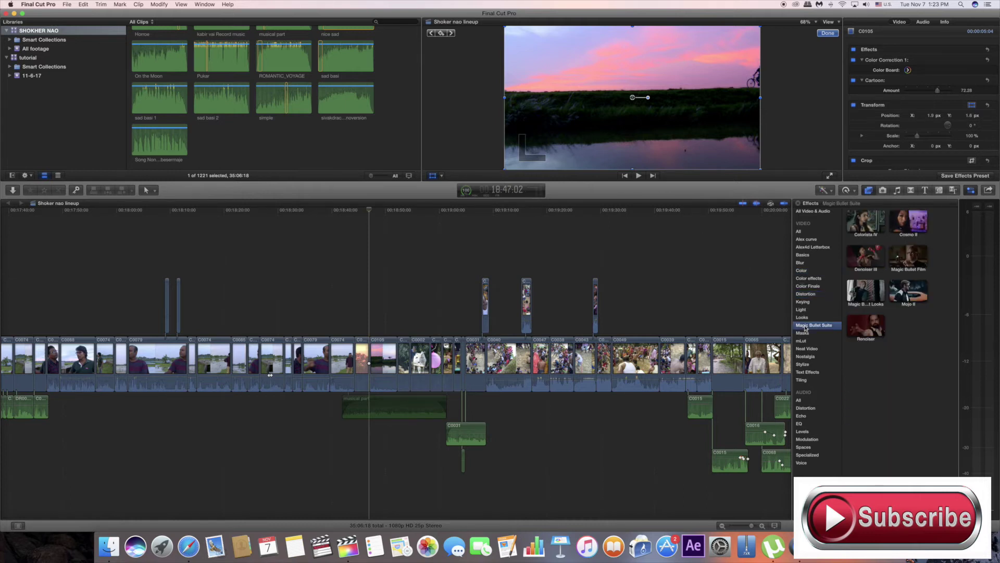
click(849, 262)
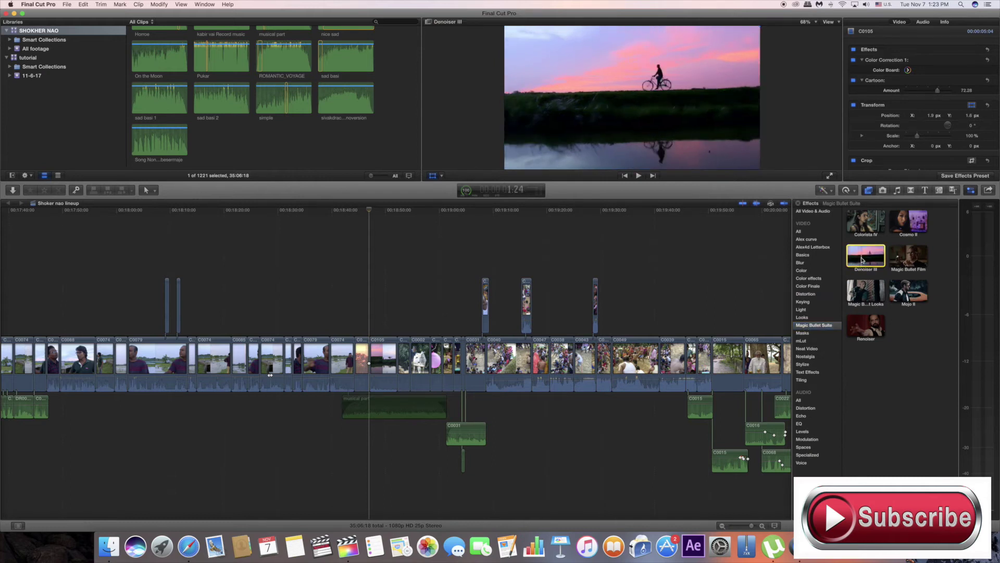
drag(862, 260, 376, 349)
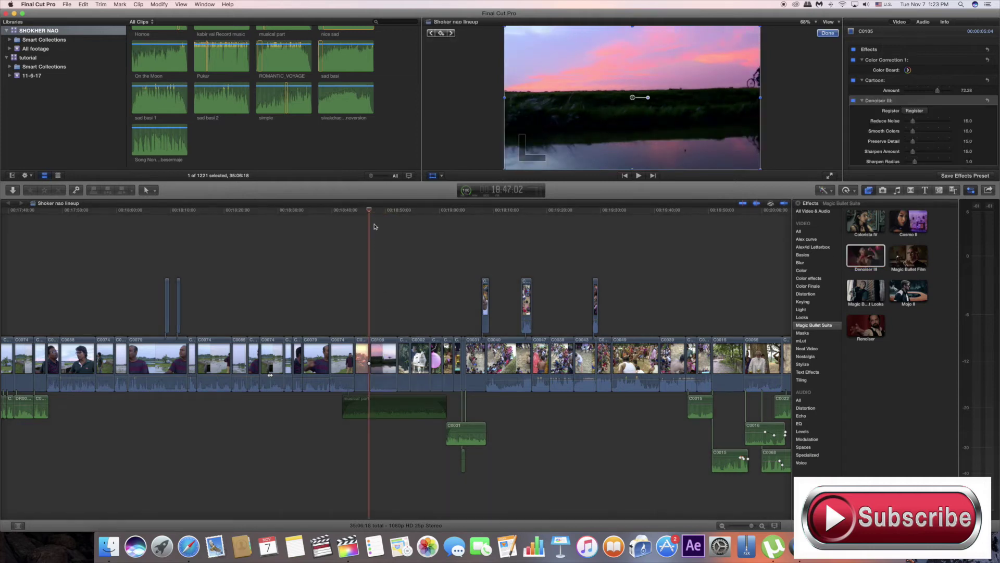
Zoom the timeline, park the playhead on the cyclist frame, and show Denoiser III's settings in the inspector.
key(super+equal)
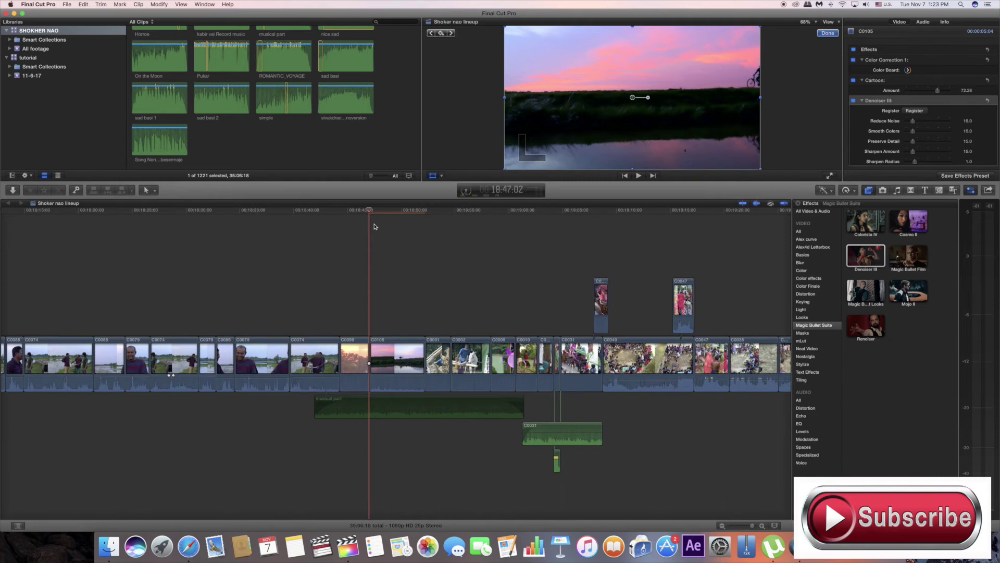
click(375, 211)
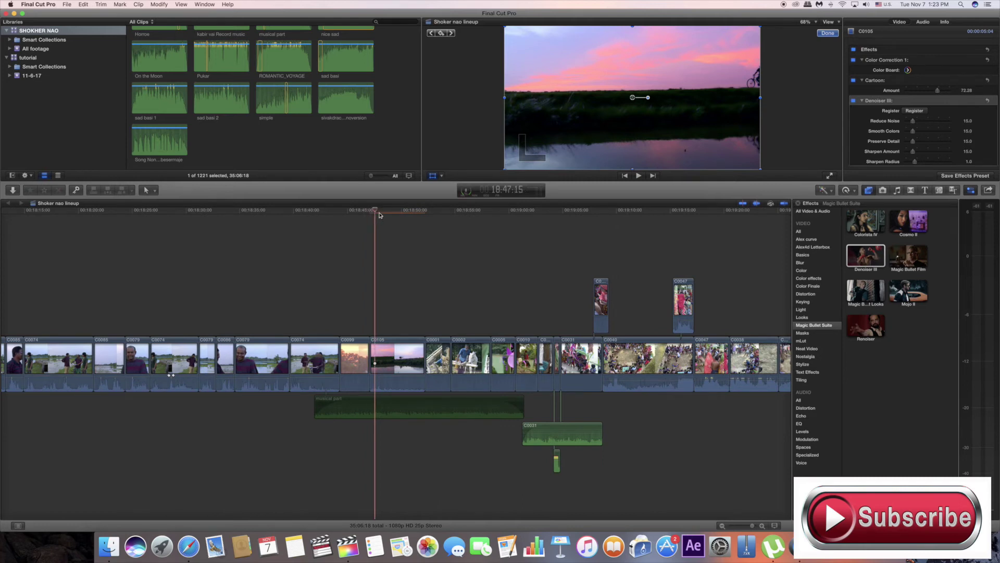
click(380, 211)
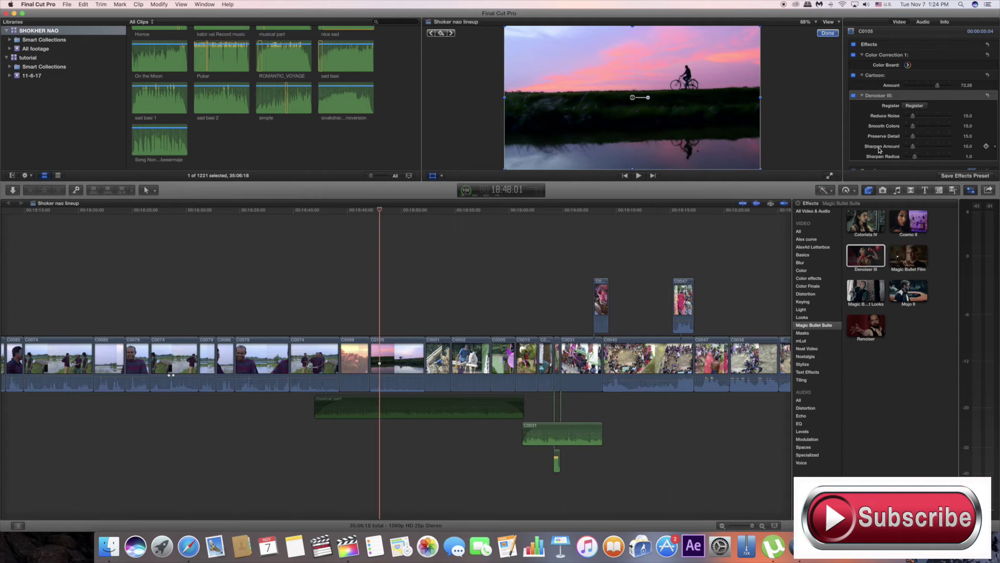
scroll(886, 148, down, 3)
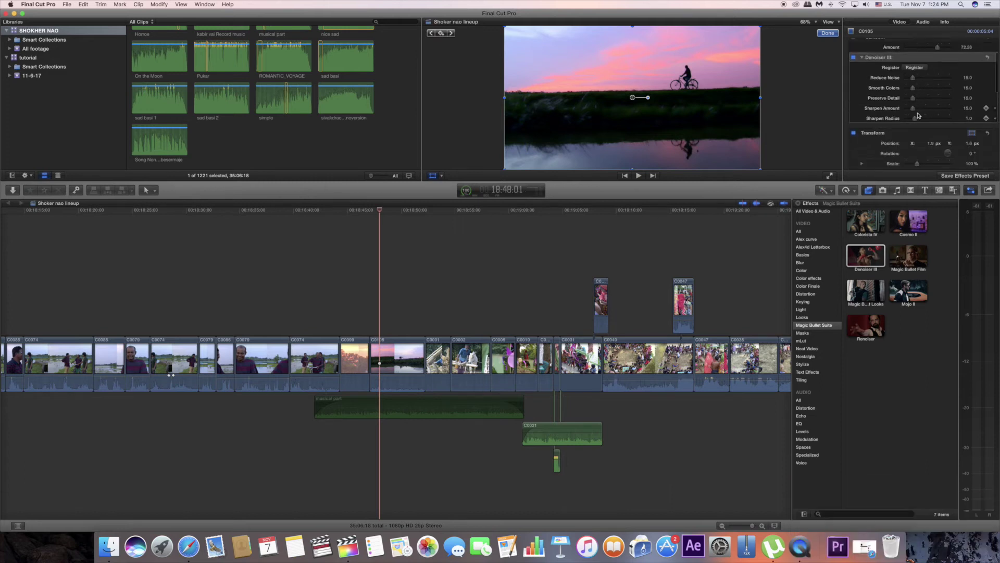
scroll(914, 115, up, 3)
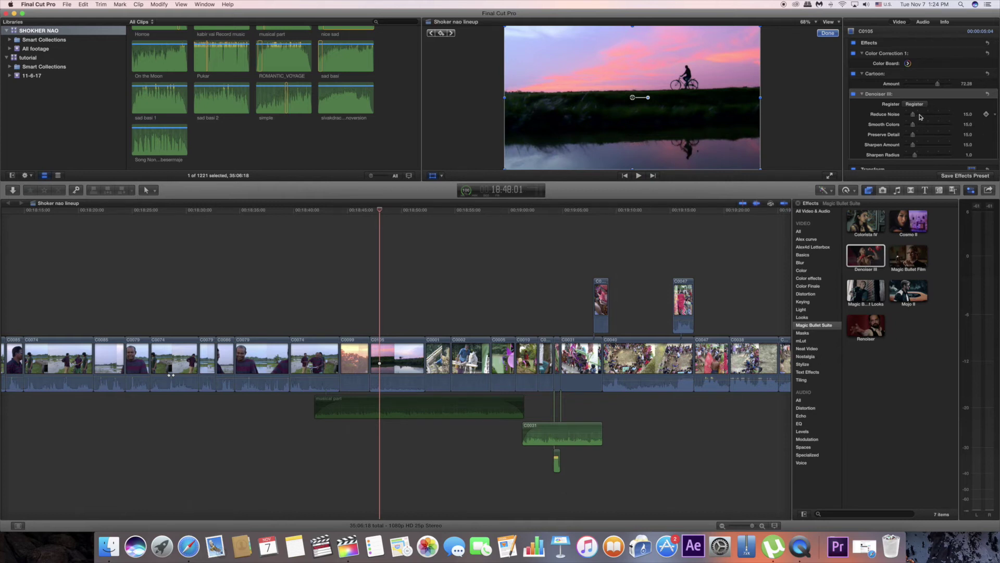
Raise Denoiser III's Reduce Noise toward 50.0 and Smooth Colors to 27.0.
click(921, 115)
click(921, 115)
drag(920, 117, 928, 116)
drag(927, 115, 928, 116)
click(918, 125)
Nudge the playhead and toggle Denoiser III on, then off, to compare the result.
scroll(918, 139, down, 1)
scroll(918, 141, down, 1)
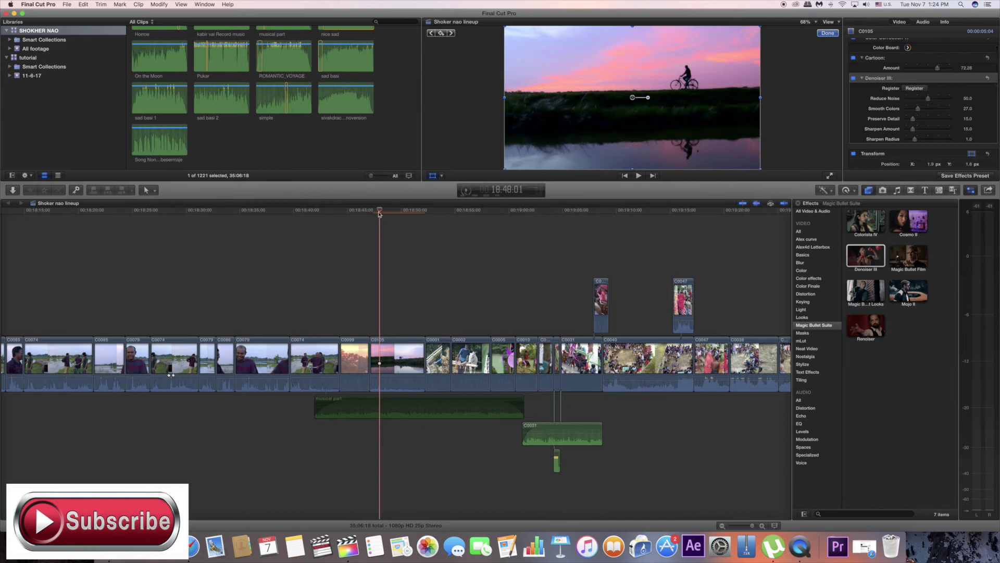
drag(379, 211, 375, 211)
scroll(855, 85, up, 1)
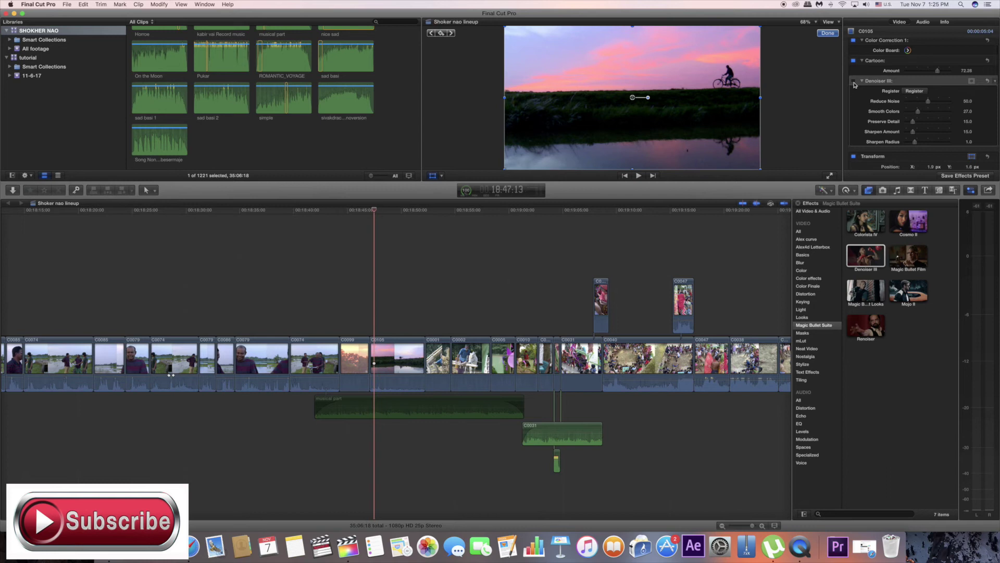
click(854, 82)
click(854, 81)
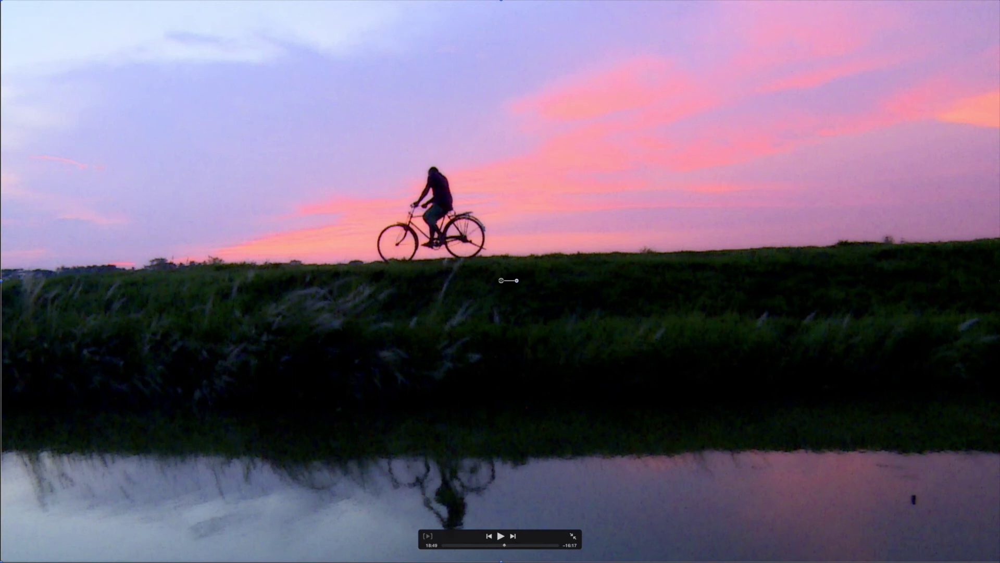
Exit full screen, re-enable Denoiser III, and view the cyclist shot full screen again.
key(Escape)
click(853, 101)
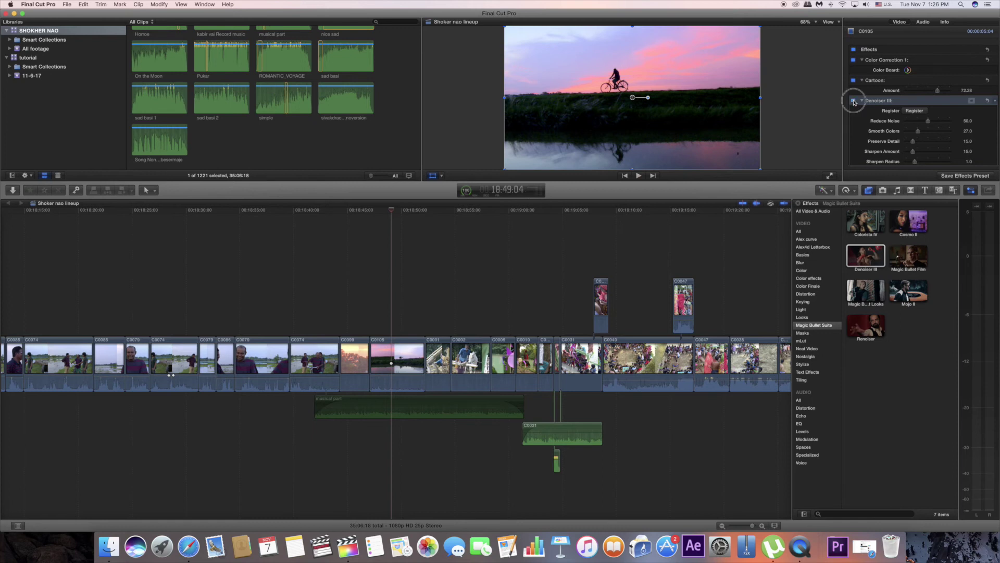
click(830, 176)
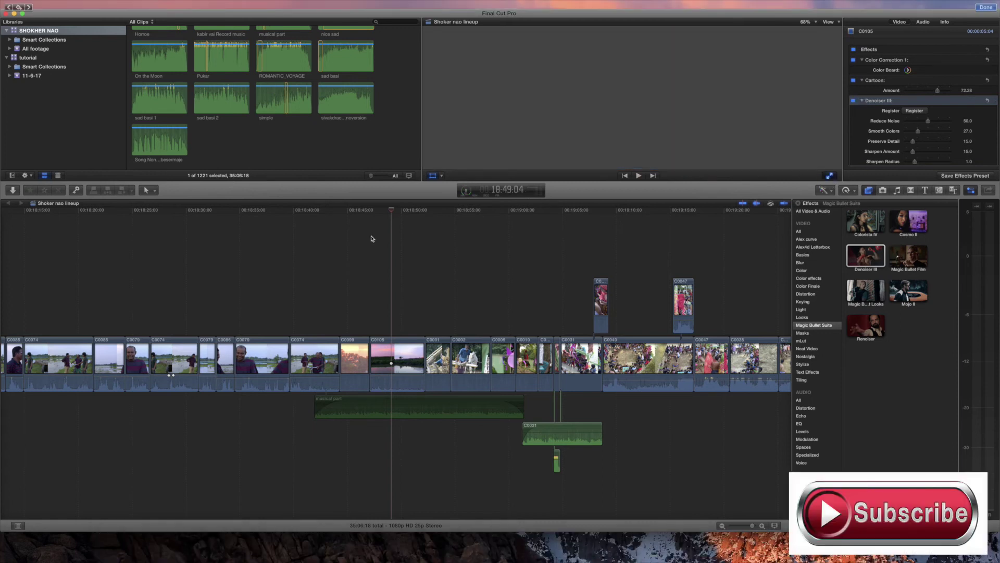